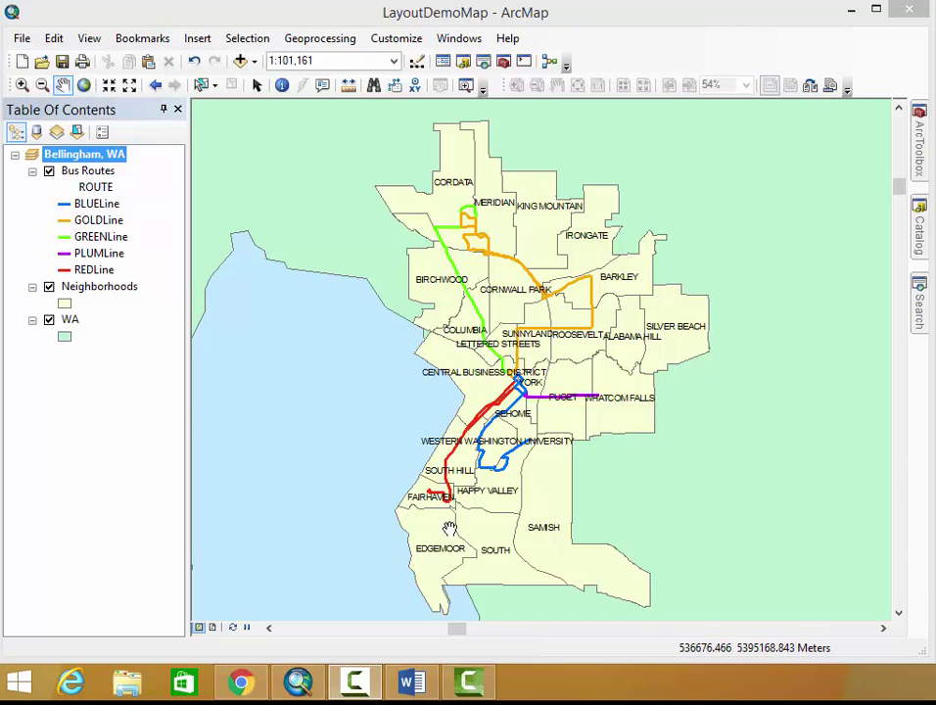
# - Switch the Bellingham map from data view to layout view
pyautogui.click(214, 629)
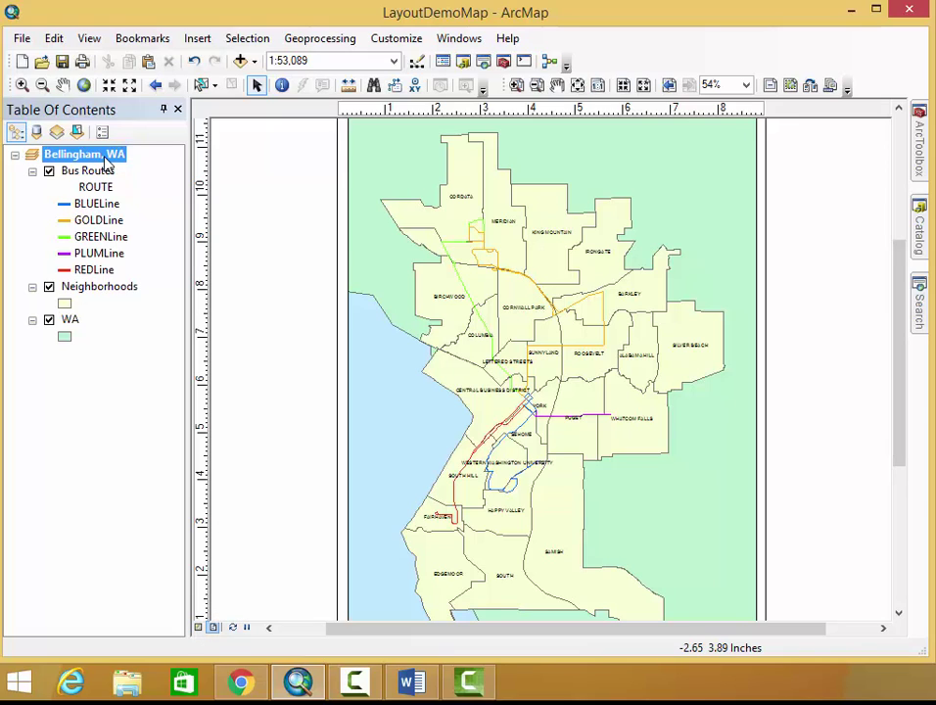
# - Open the Neighborhoods layer's context menu in the Table of Contents
pyautogui.click(92, 174)
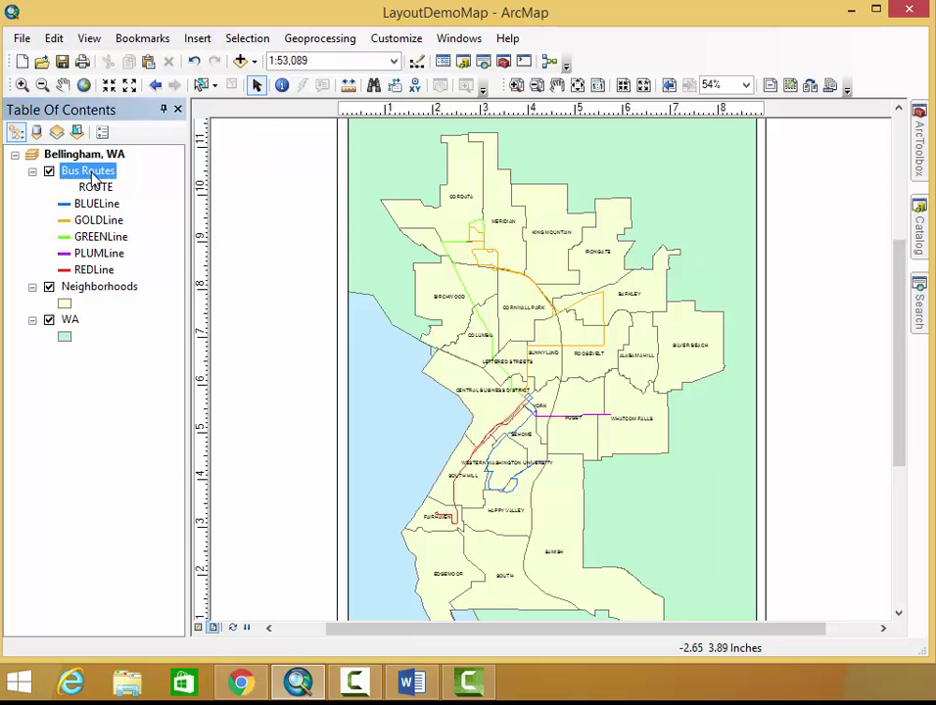
pyautogui.rightClick(94, 176)
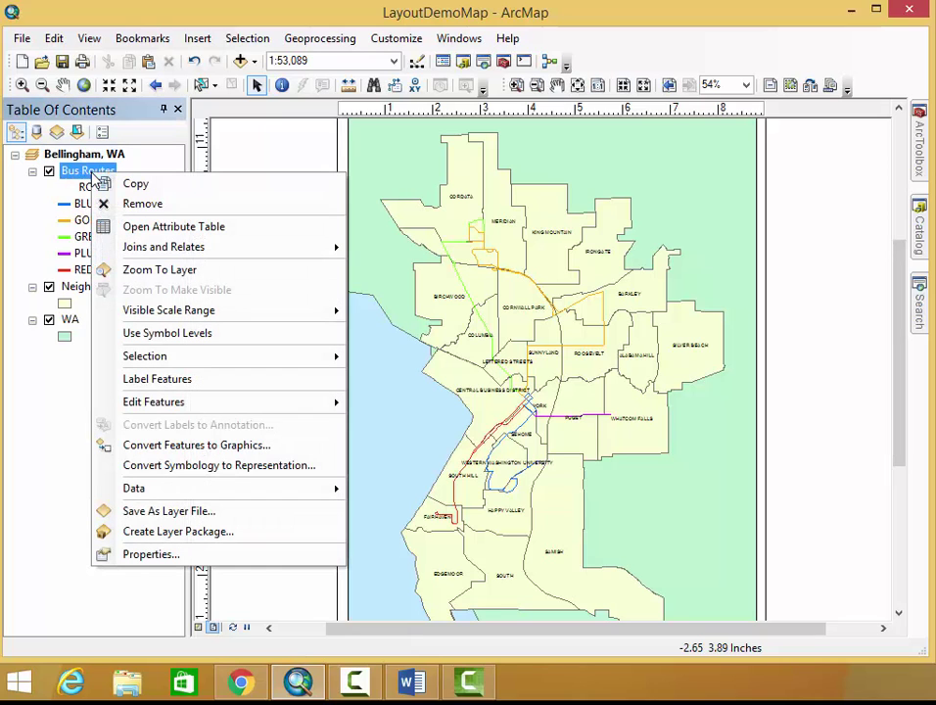
pyautogui.click(81, 286)
pyautogui.rightClick(81, 286)
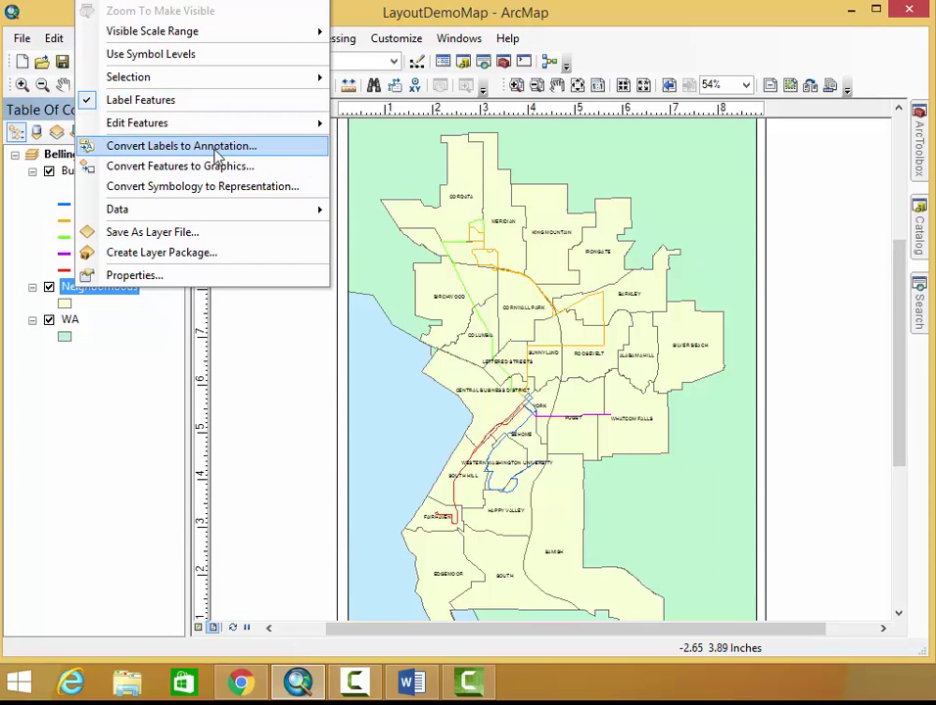
# - Convert the Neighborhoods labels to annotation stored in the map, for all features
pyautogui.click(216, 150)
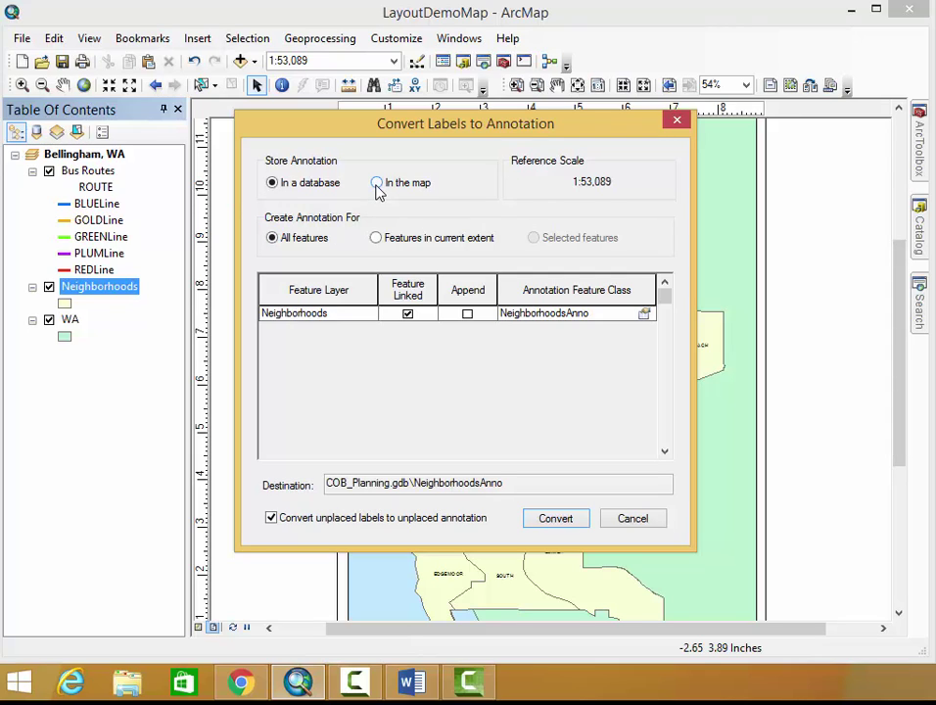
pyautogui.click(377, 185)
pyautogui.click(300, 190)
pyautogui.click(467, 314)
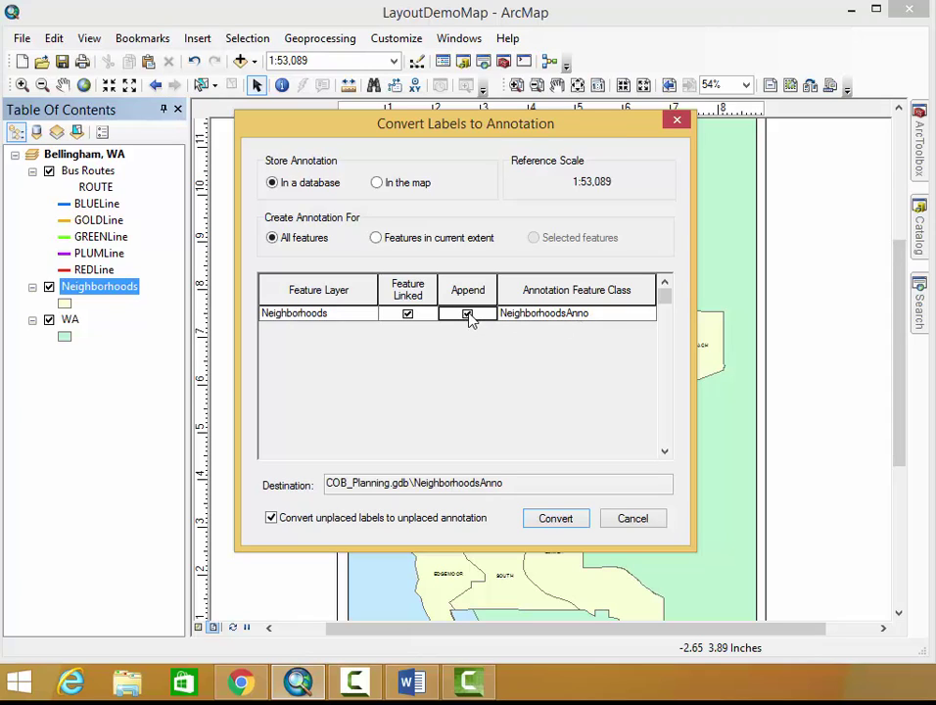
pyautogui.click(467, 314)
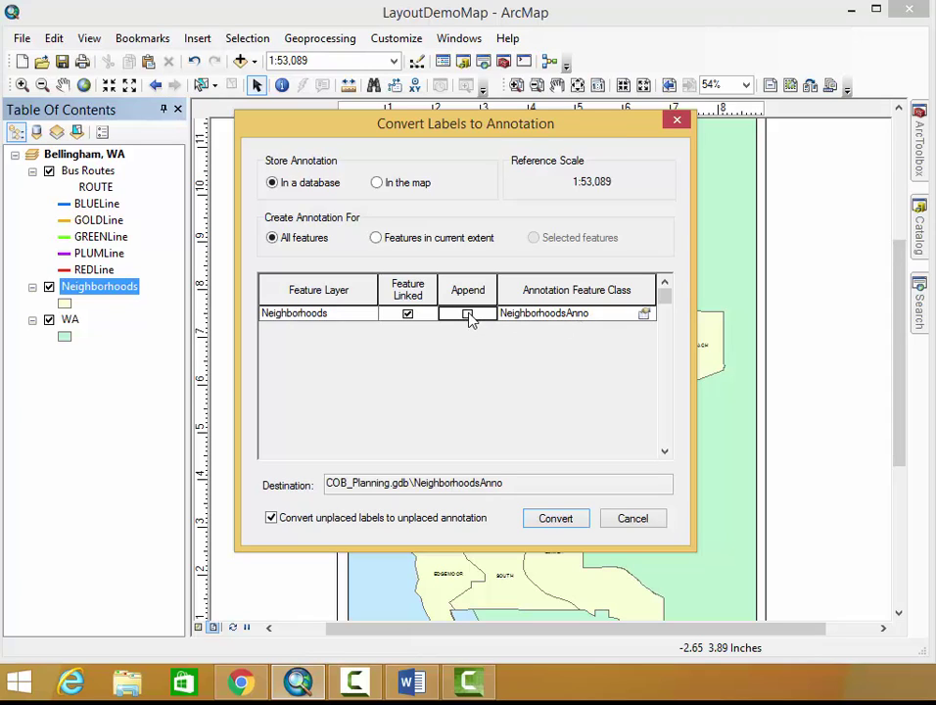
pyautogui.click(378, 184)
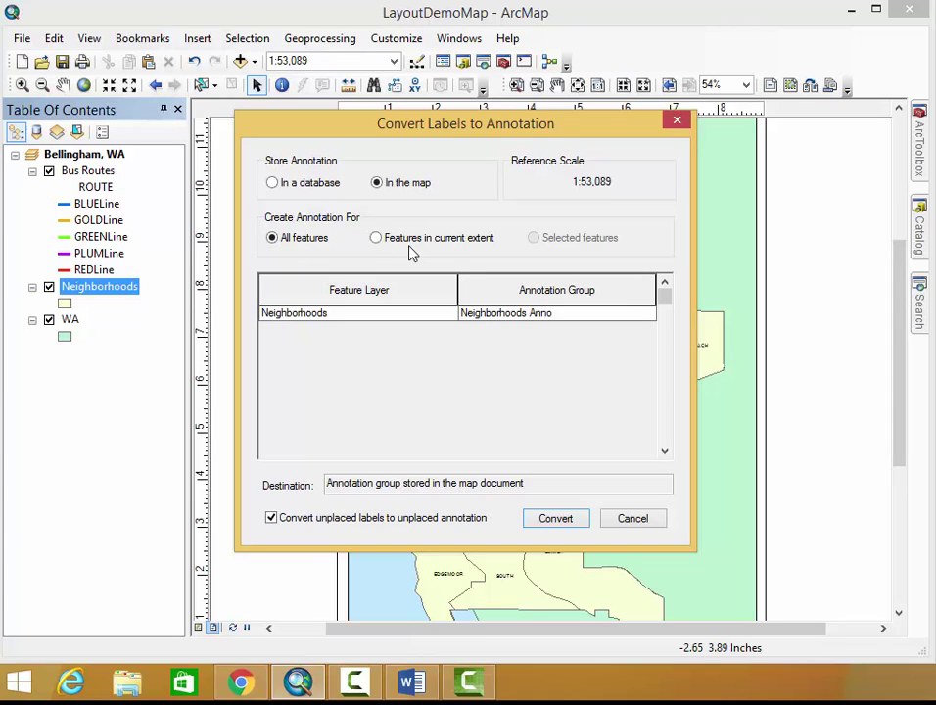
pyautogui.click(564, 525)
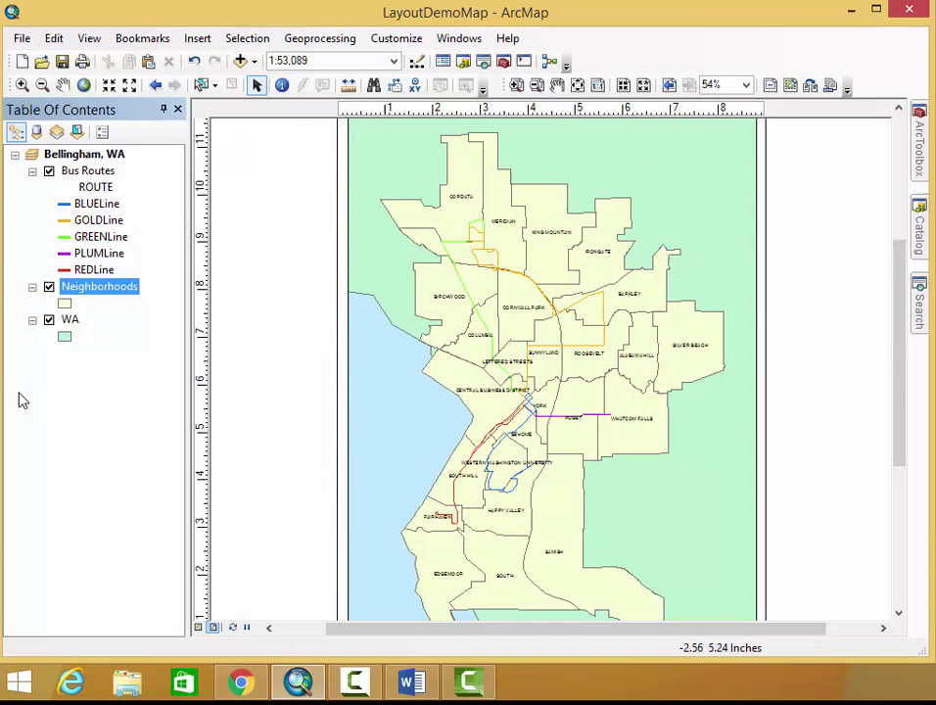
# - Switch to data view and select the Central Business District annotation with Select Elements
pyautogui.click(198, 627)
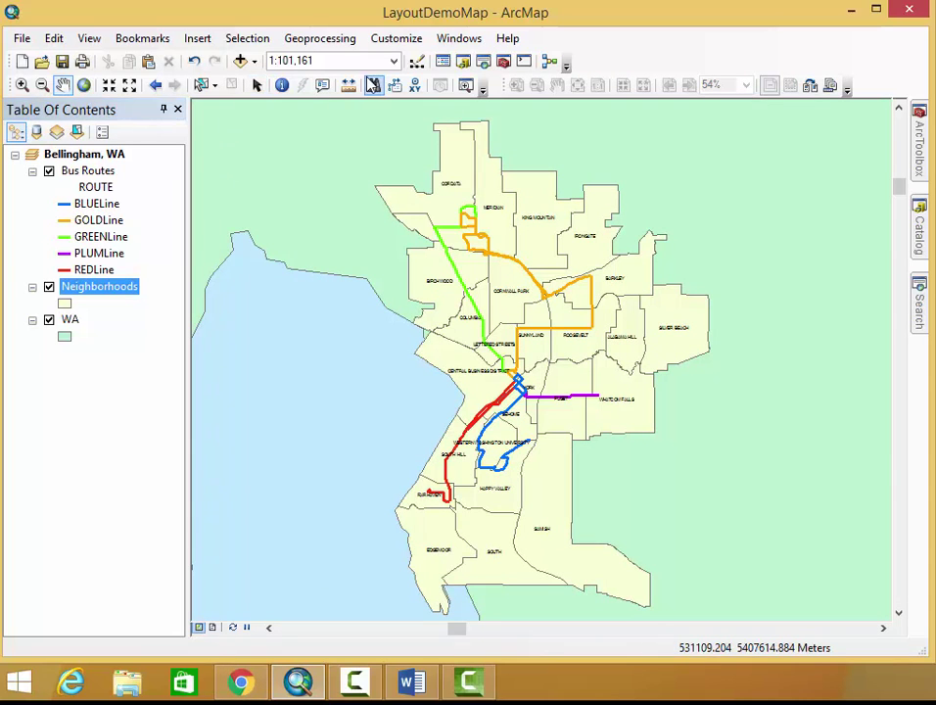
pyautogui.click(256, 85)
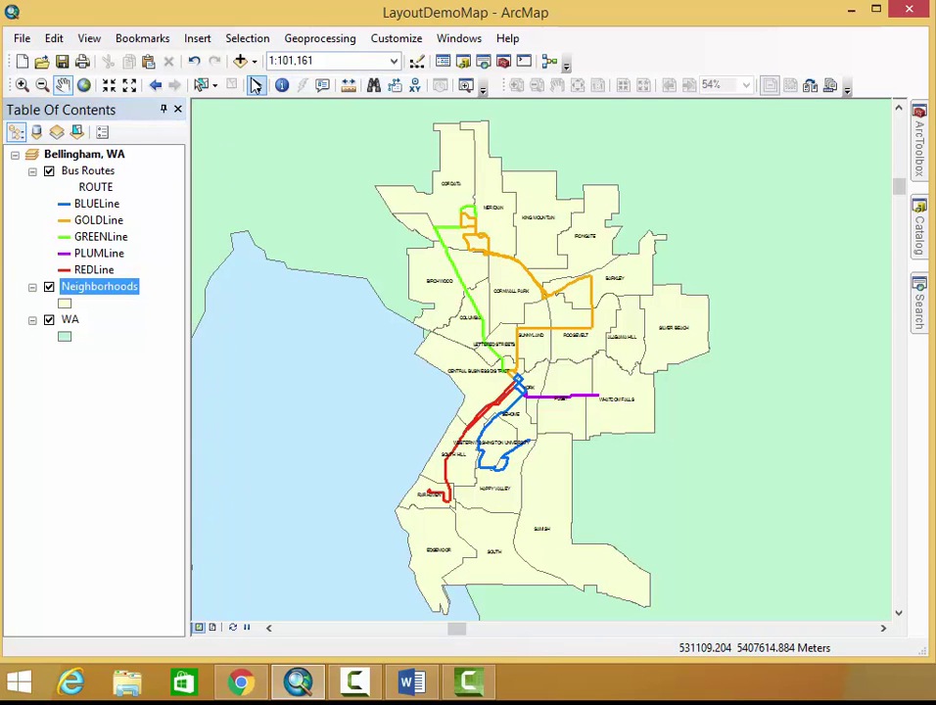
pyautogui.click(480, 378)
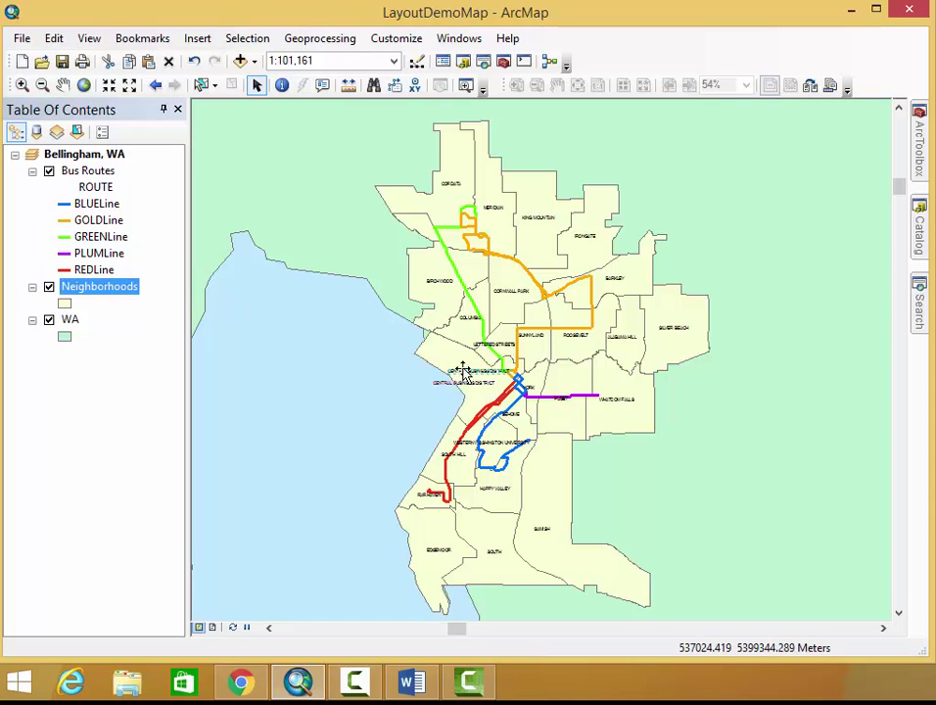
pyautogui.click(480, 379)
pyautogui.click(481, 378)
pyautogui.click(499, 370)
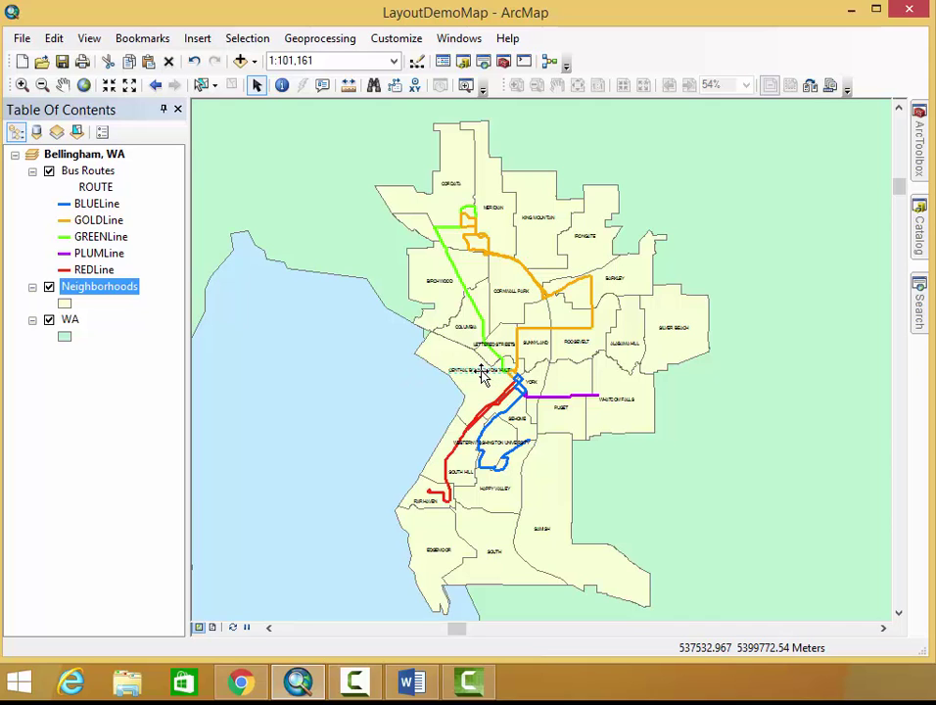
# - Centre the Central Business District label, stack it on three lines, and drag it lower
pyautogui.rightClick(485, 372)
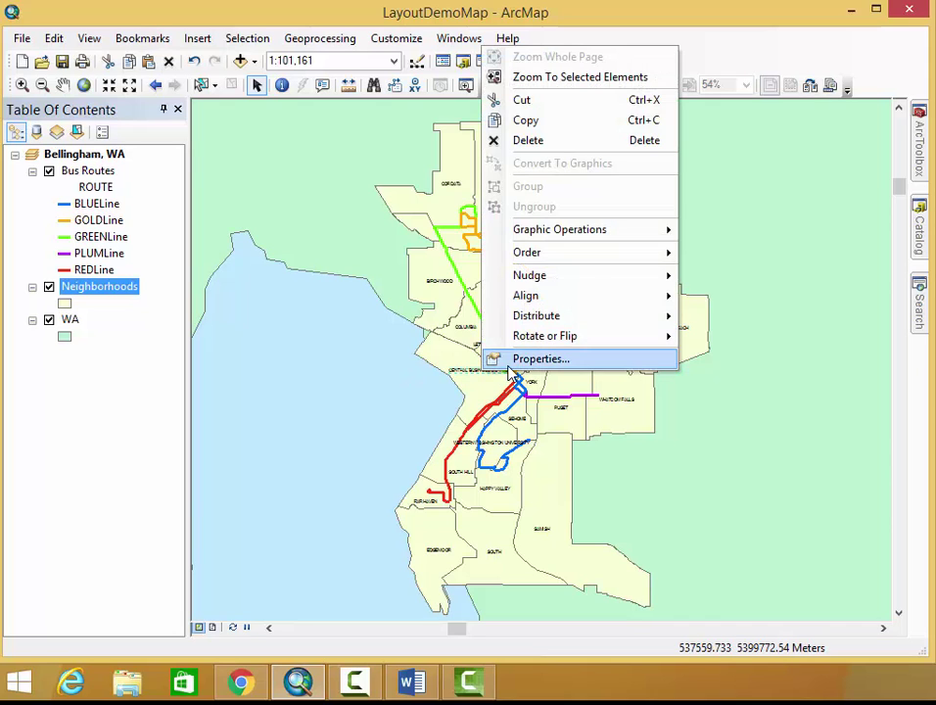
pyautogui.click(508, 367)
pyautogui.click(364, 238)
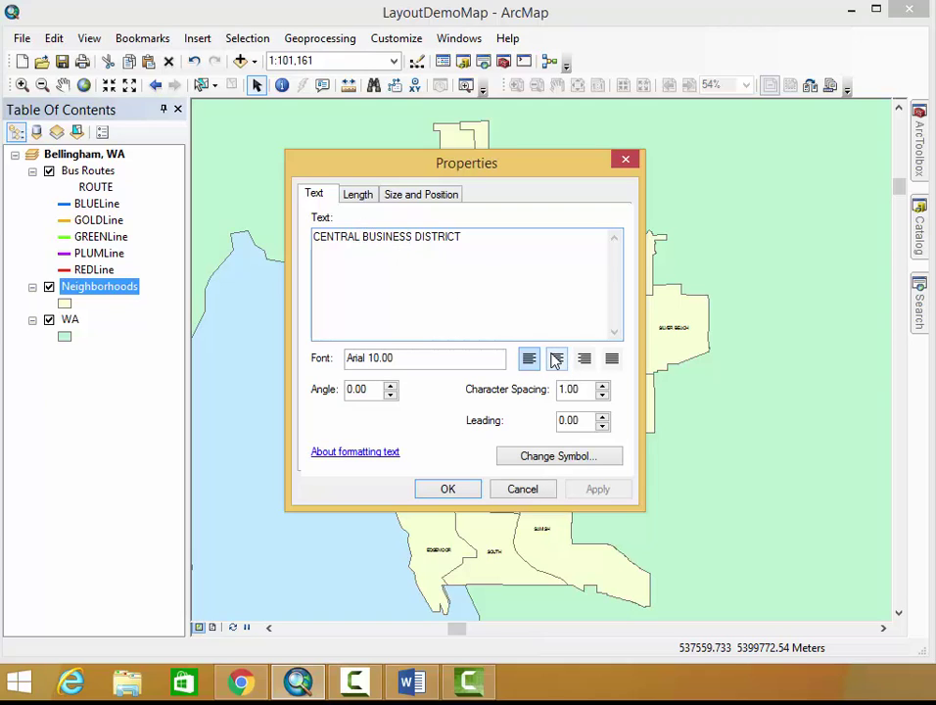
pyautogui.click(556, 359)
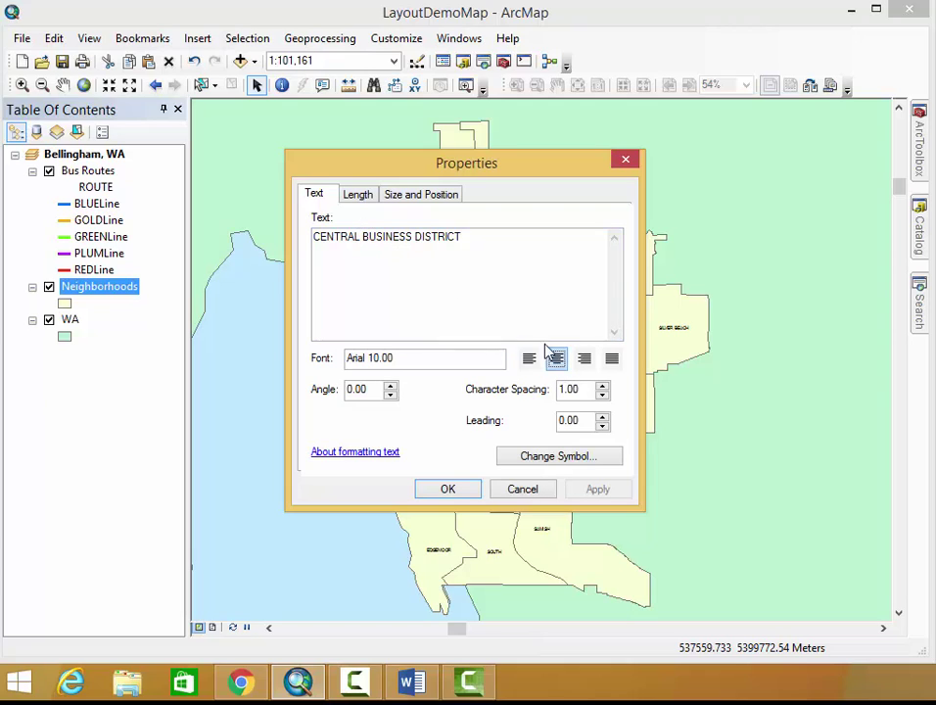
pyautogui.click(363, 236)
pyautogui.press('Return')
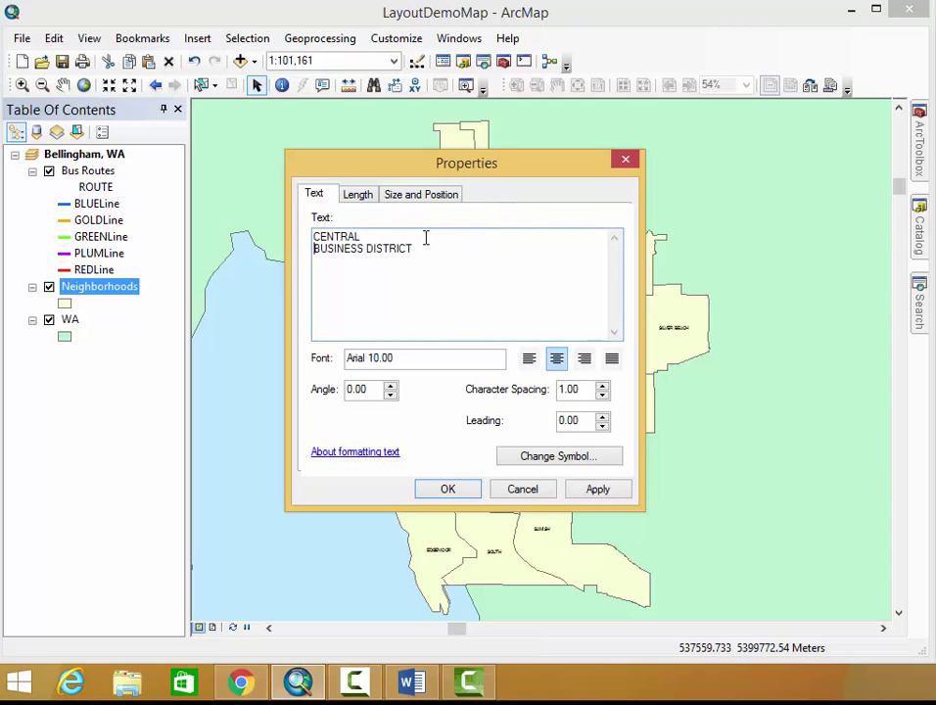
pyautogui.hotkey('ctrl', 'Right')
pyautogui.press('Return')
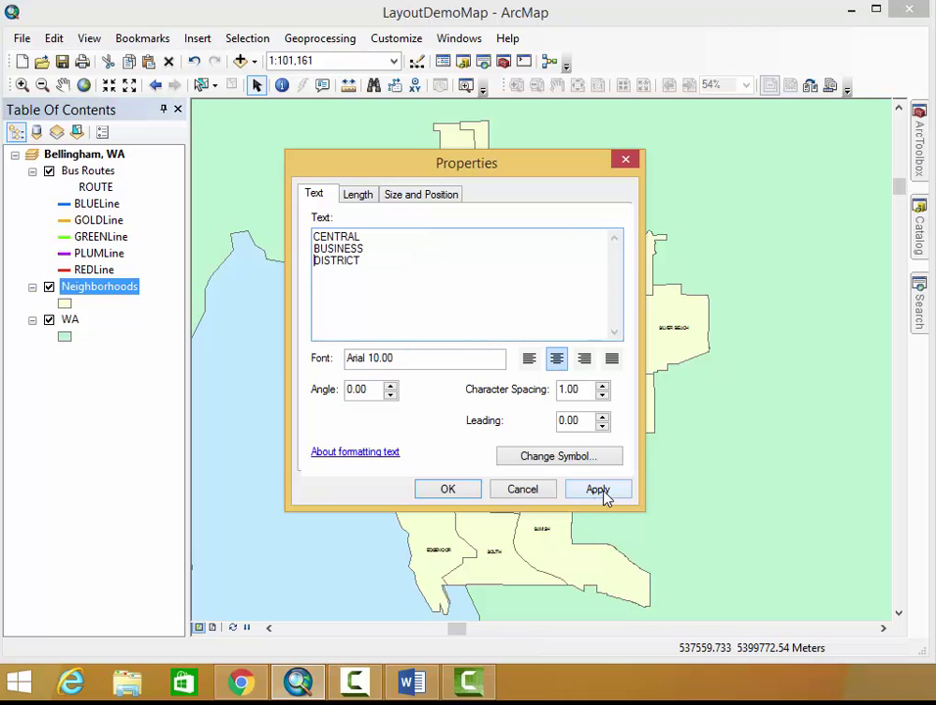
pyautogui.click(597, 490)
pyautogui.click(477, 491)
pyautogui.click(485, 365)
pyautogui.moveTo(484, 365); pyautogui.dragTo(487, 389)
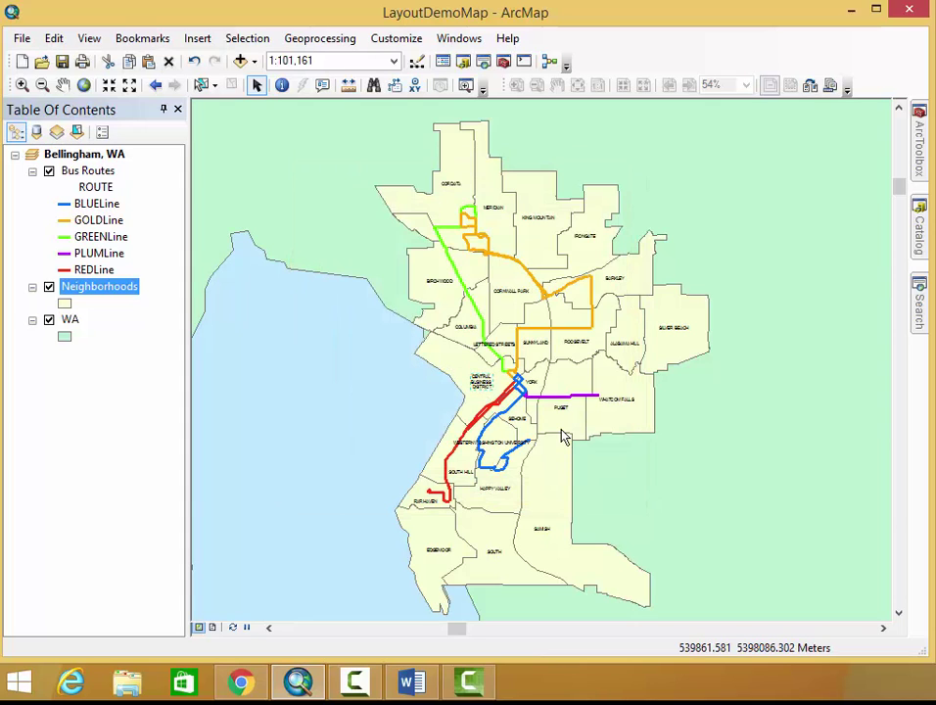
# - Stack Western Washington University on three lines and shift the label right
pyautogui.rightClick(502, 447)
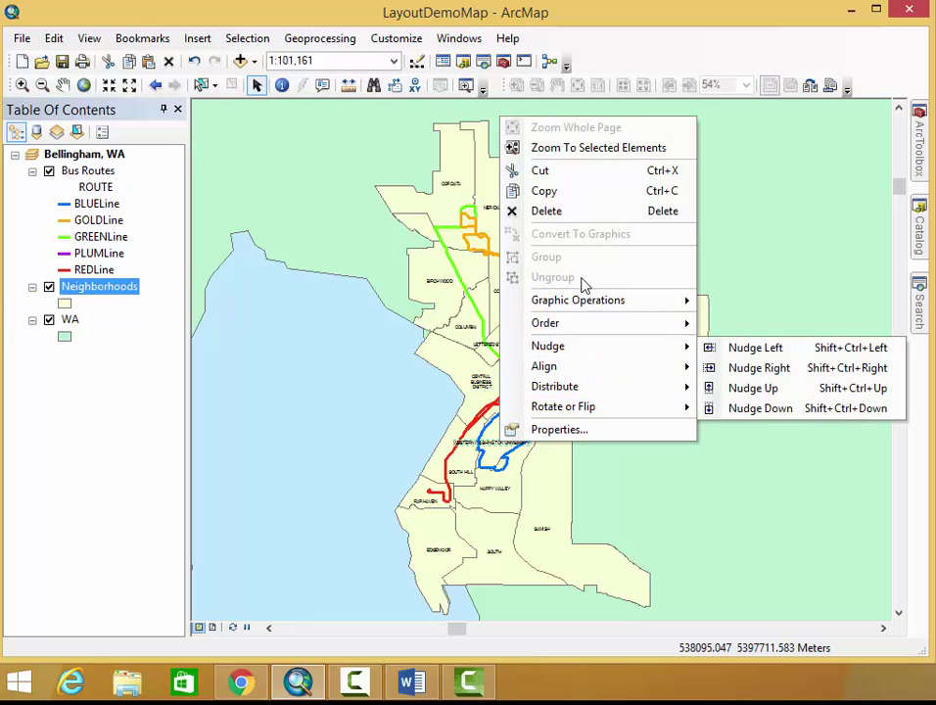
pyautogui.click(576, 434)
pyautogui.click(372, 236)
pyautogui.press('Return')
pyautogui.click(387, 250)
pyautogui.press('Return')
pyautogui.click(448, 489)
pyautogui.moveTo(462, 443); pyautogui.dragTo(497, 442)
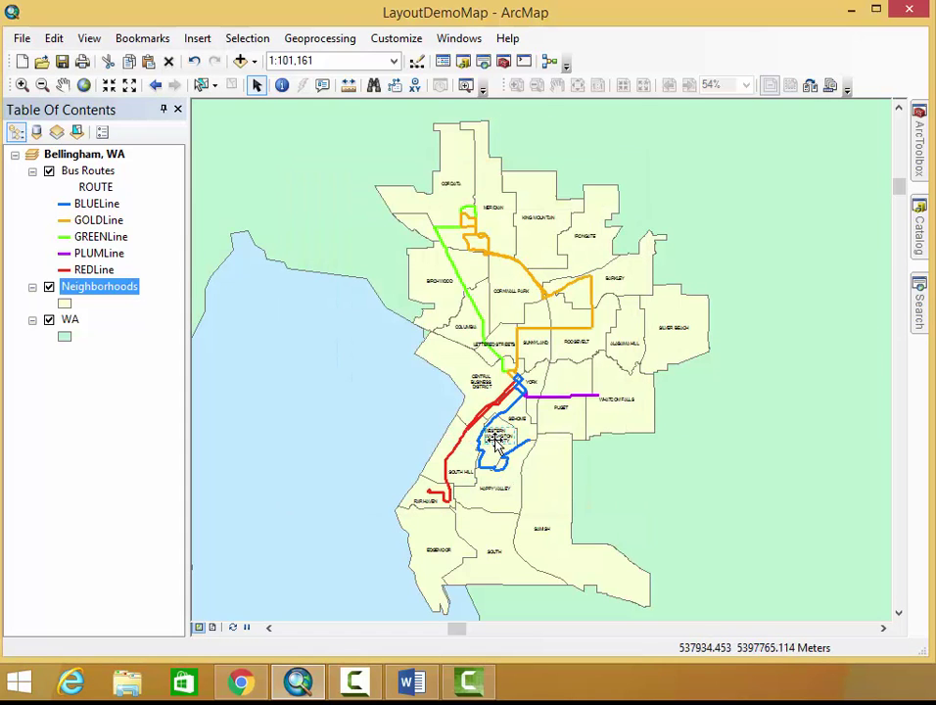
# - Split the Lettered Streets label into two lines: LETTERED and STREETS
pyautogui.rightClick(497, 351)
pyautogui.click(548, 328)
pyautogui.click(372, 237)
pyautogui.press('Return')
pyautogui.click(448, 488)
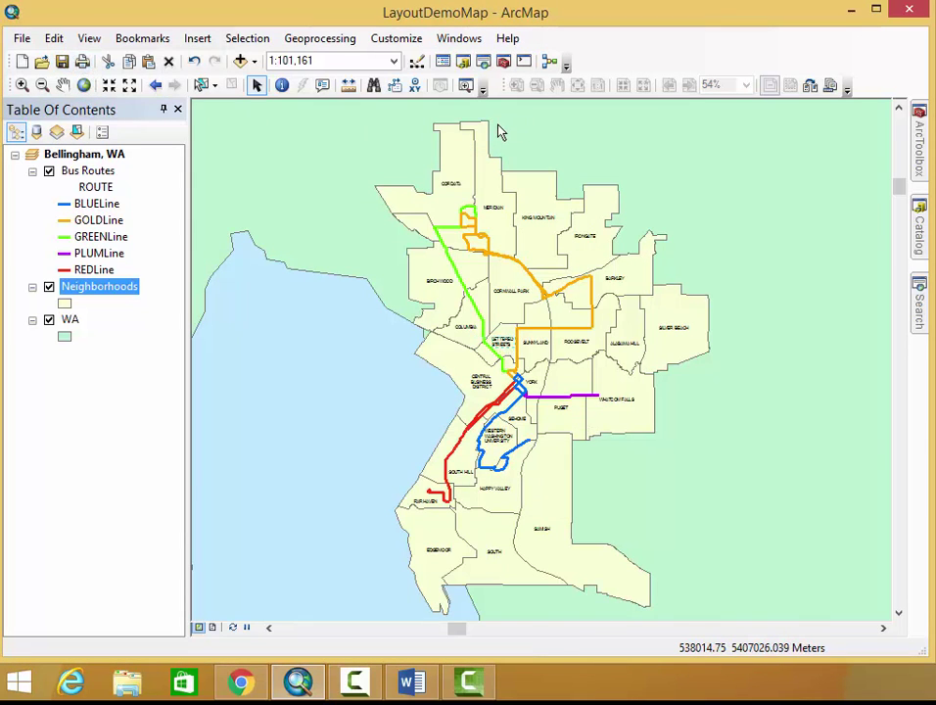
# - In layout view, focus the data frame and nudge the Western Washington University label into place
pyautogui.click(214, 627)
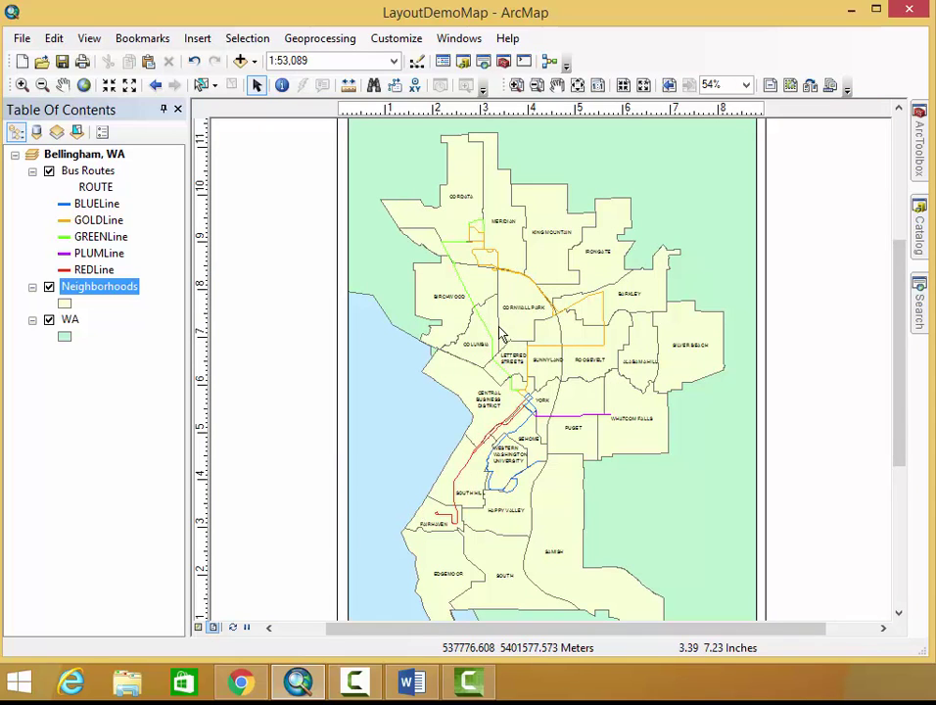
pyautogui.click(792, 87)
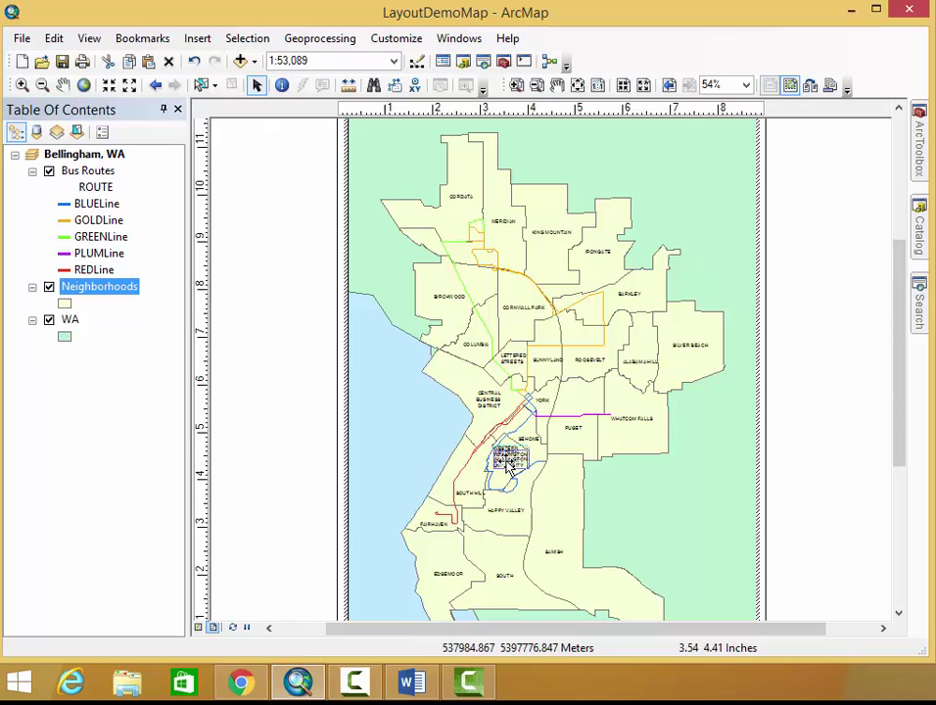
pyautogui.moveTo(506, 462); pyautogui.dragTo(504, 460)
pyautogui.click(798, 482)
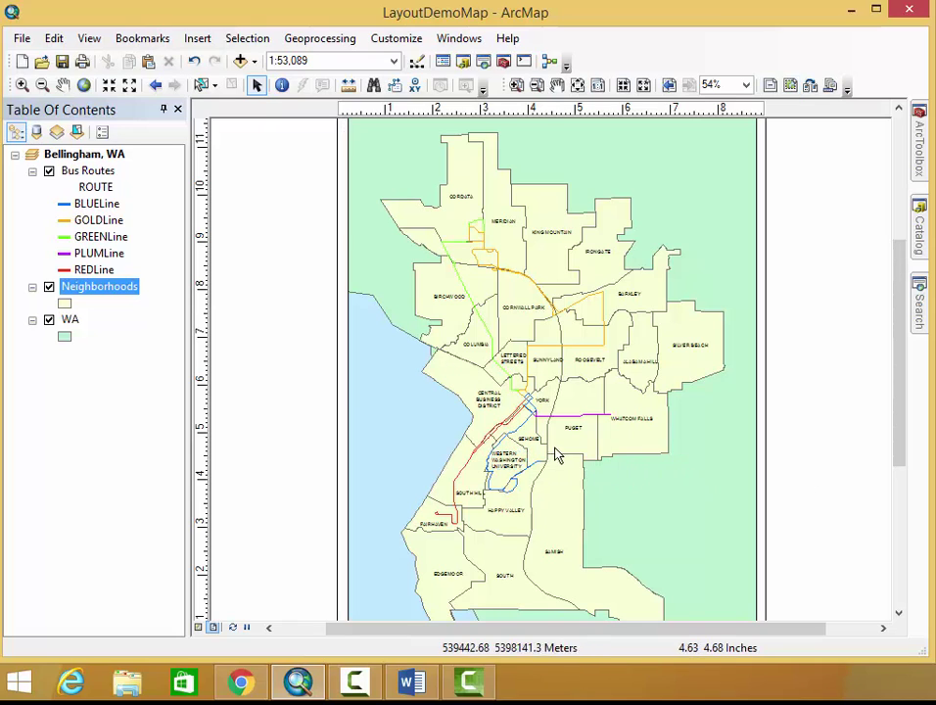
pyautogui.moveTo(899, 317); pyautogui.dragTo(899, 330)
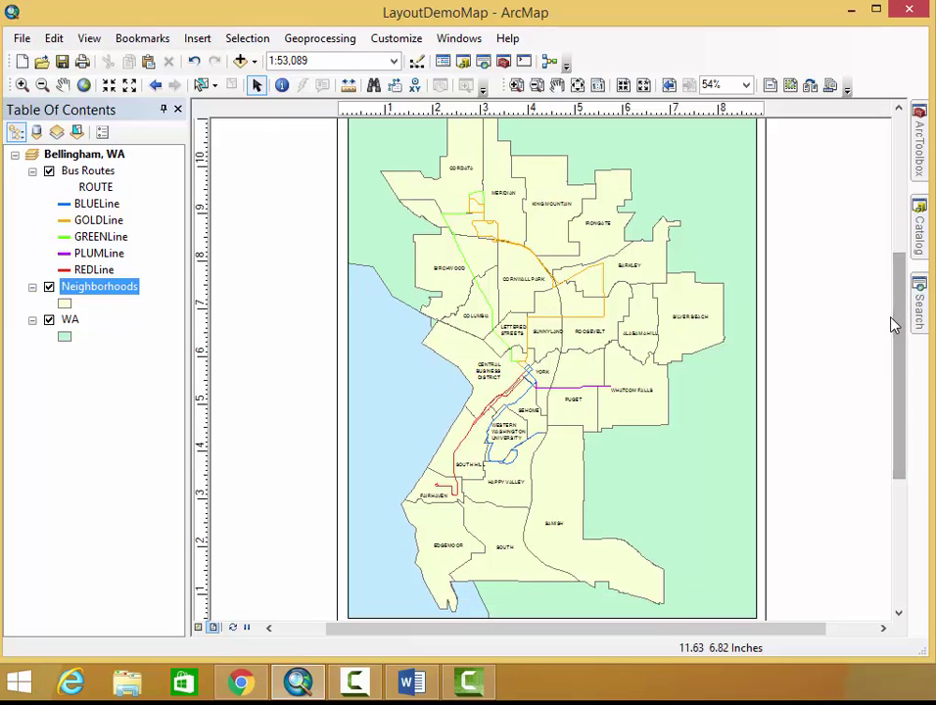